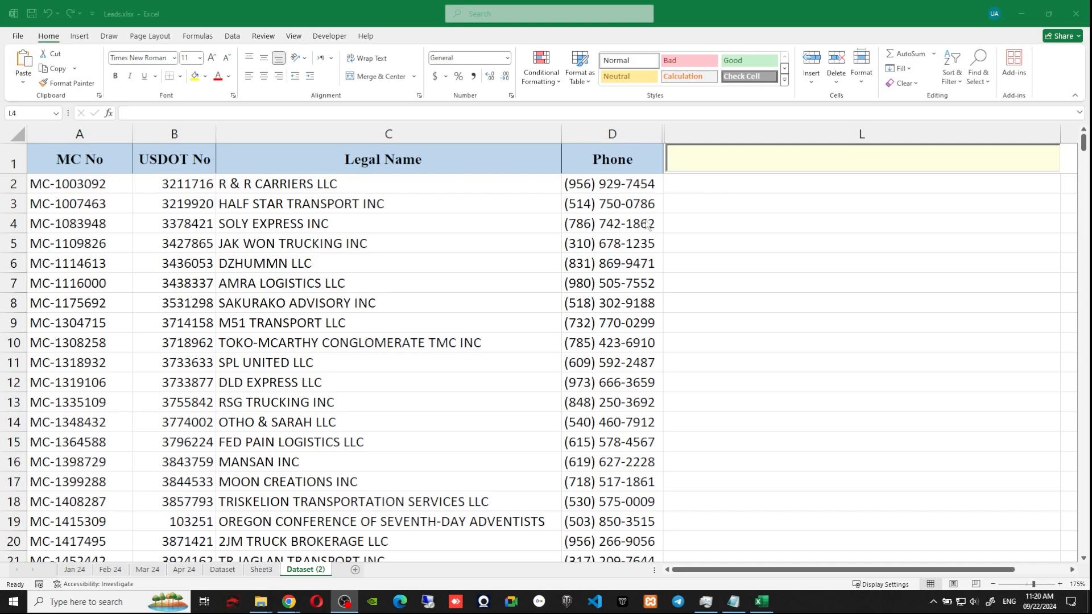
Search for 'transport' in the L1 search box and check the highlighted matches.
key("ctrl+f")
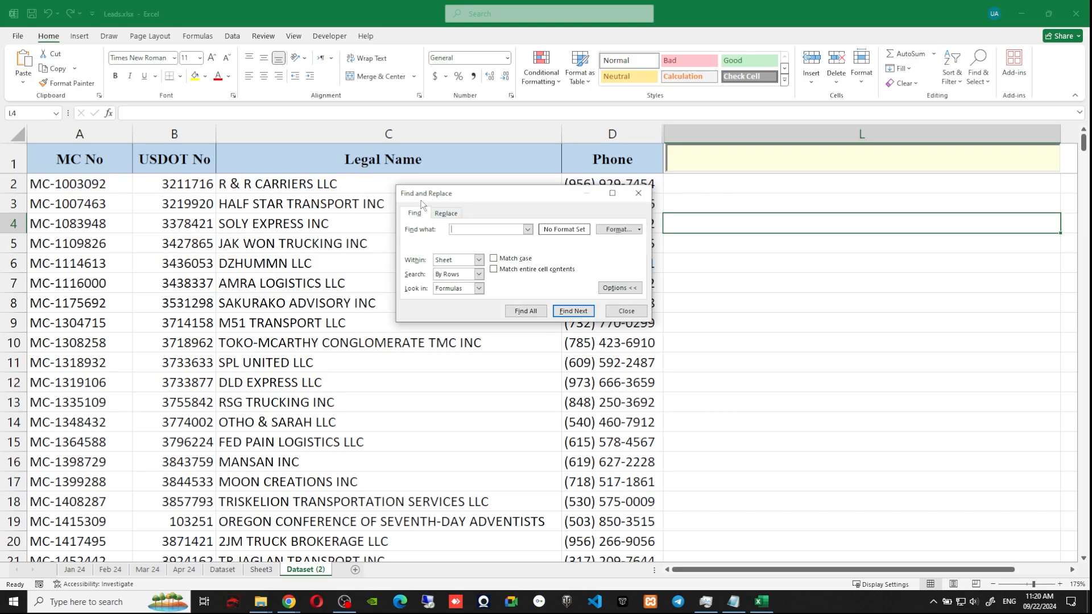
left_click(627, 311)
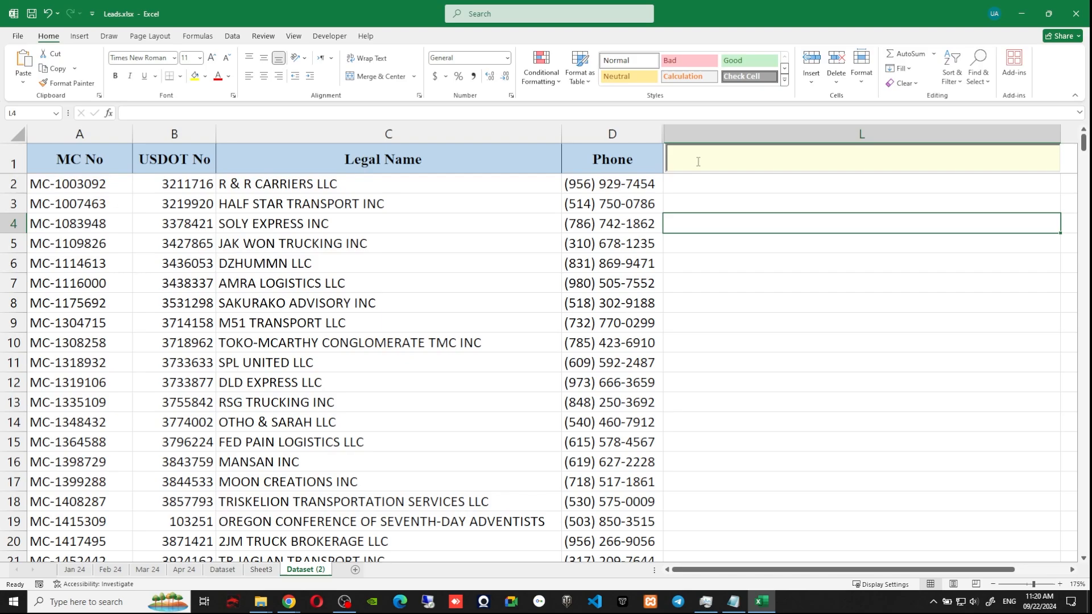
left_click(698, 162)
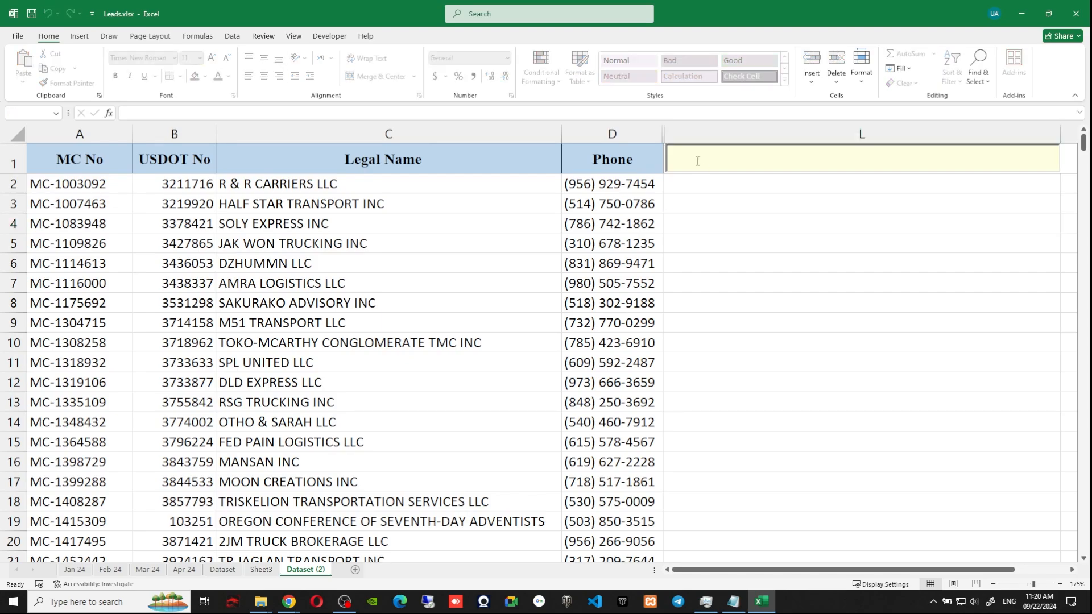
type("transport")
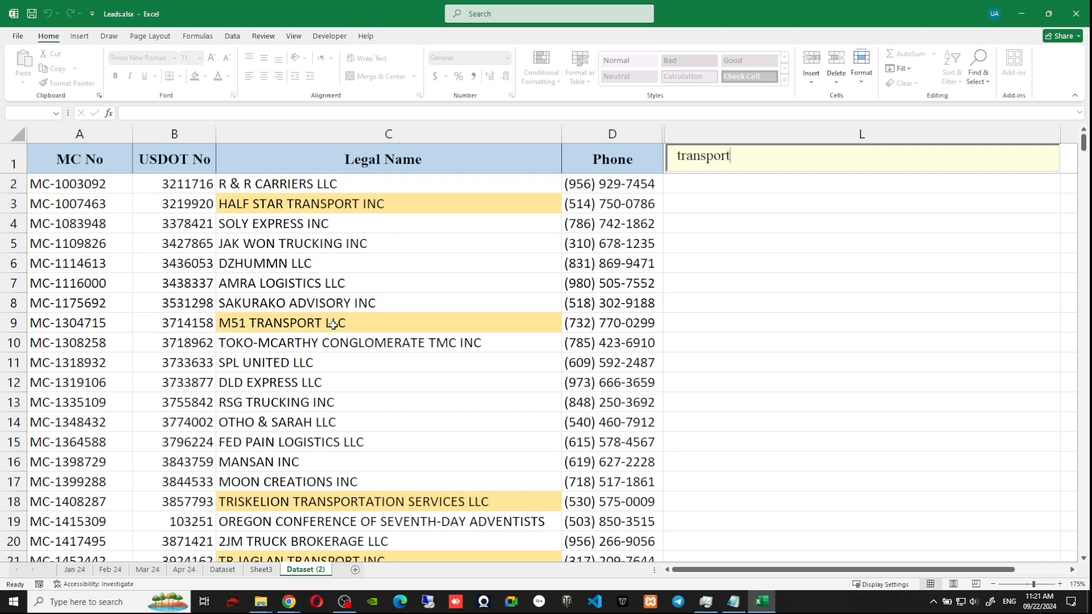
scroll(333, 324, "down", 13)
scroll(344, 368, "up", 13)
Replace the search term with '514', then clear the search box.
key("ctrl+a")
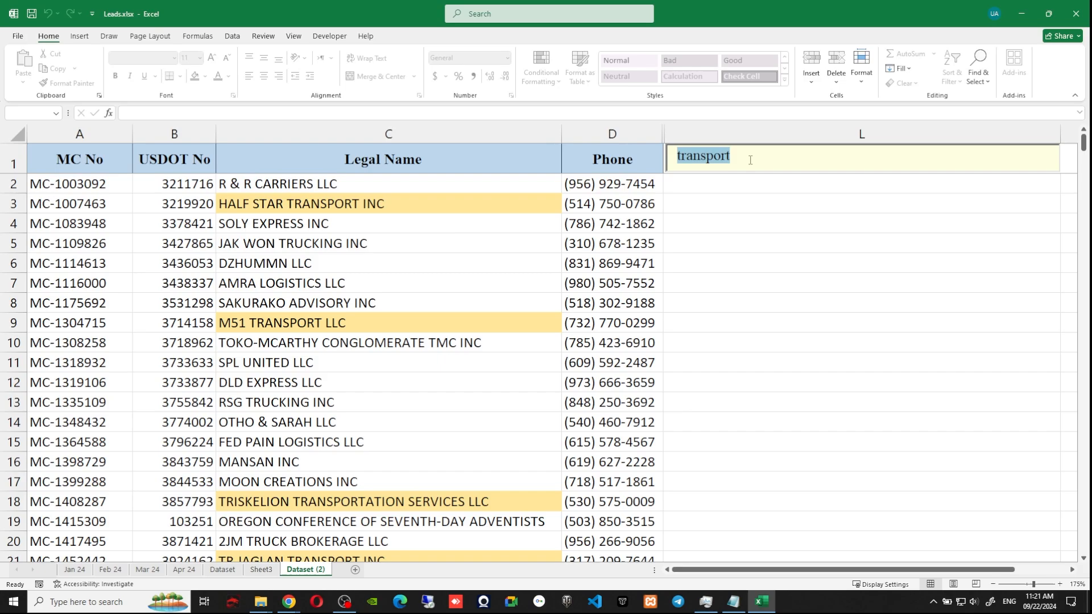
type("514")
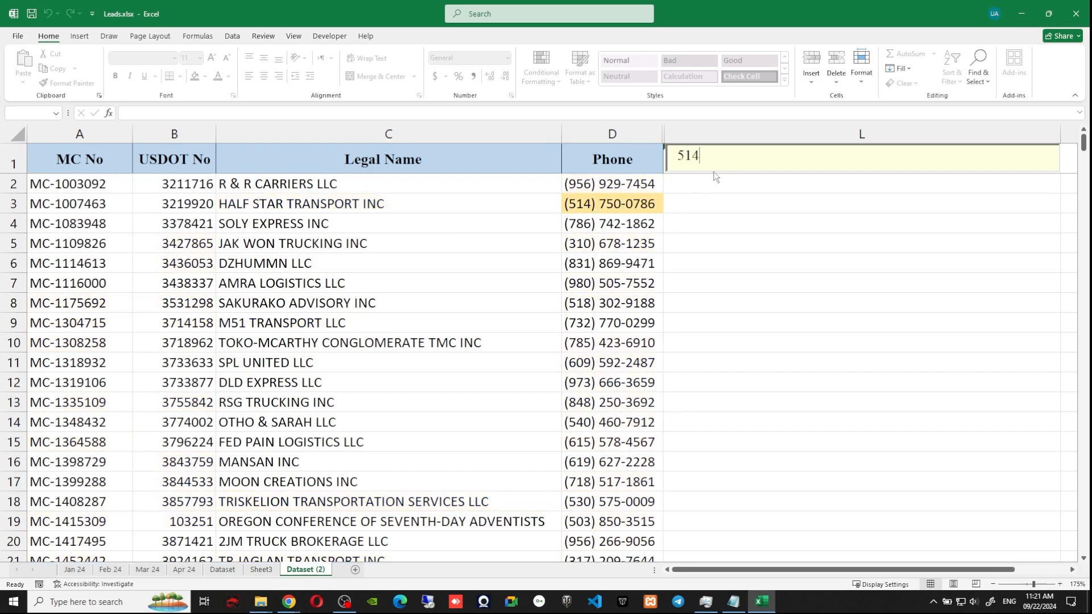
double_click(691, 155)
left_click(709, 158)
key("Escape")
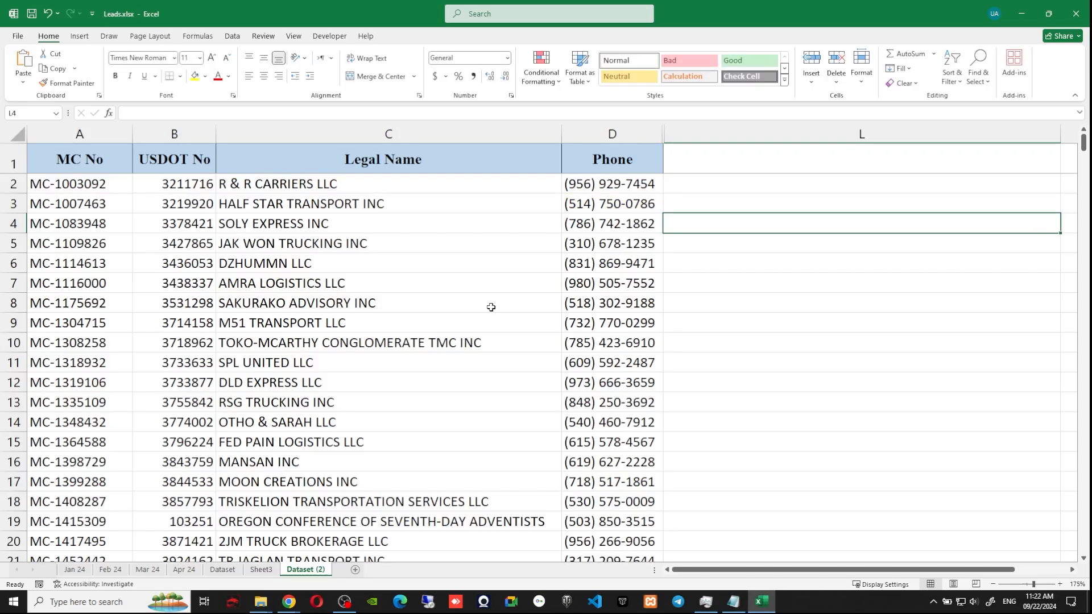
With L1 selected, pick the ActiveX Text Box control from Developer > Insert.
scroll(490, 307, "down", 1)
scroll(709, 302, "up", 1)
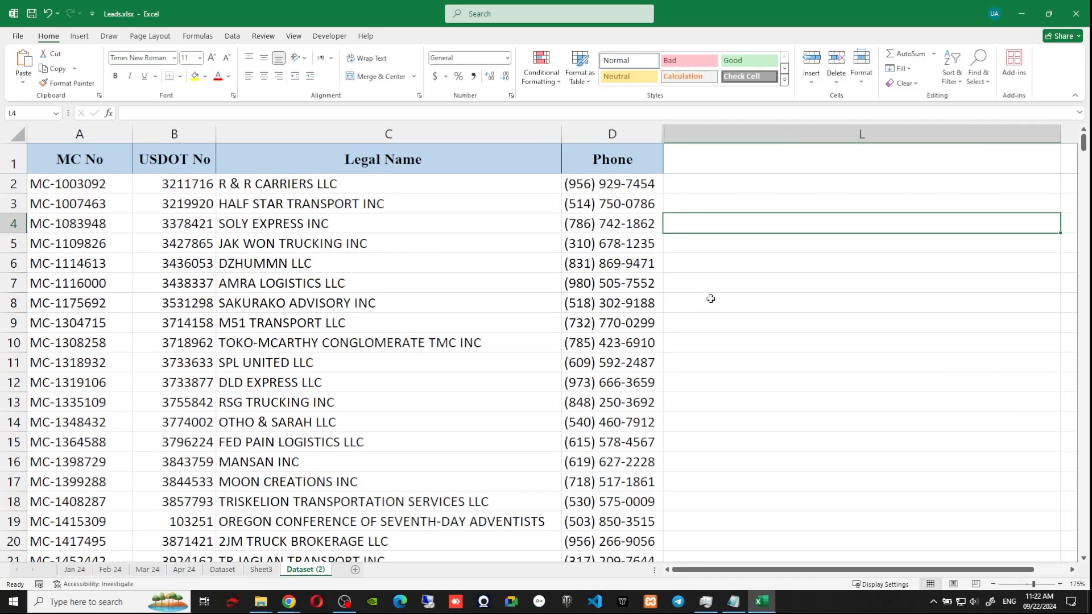
left_click(756, 163)
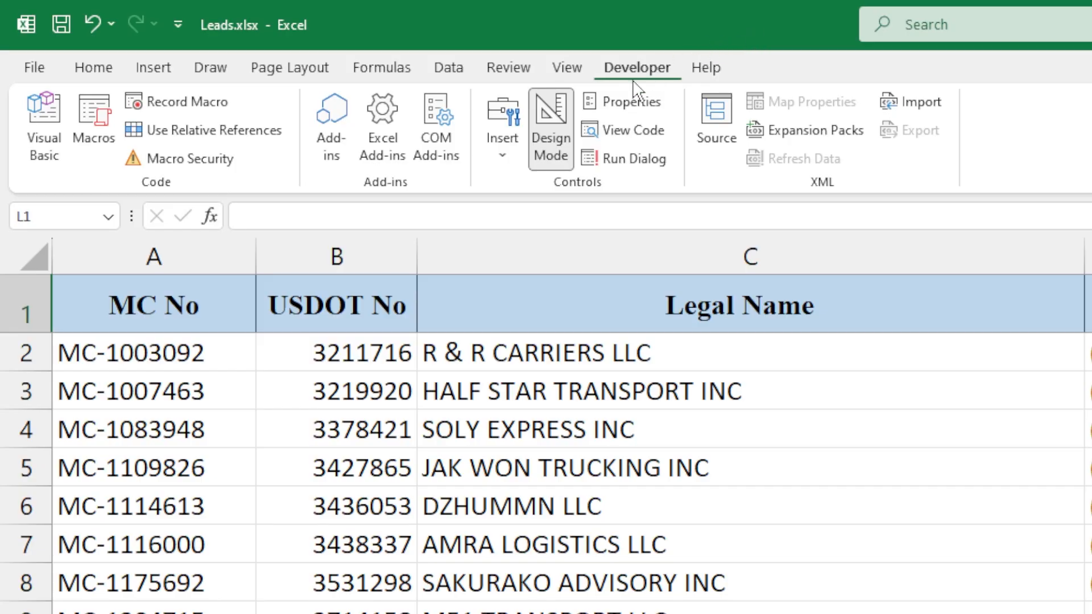
left_click(502, 157)
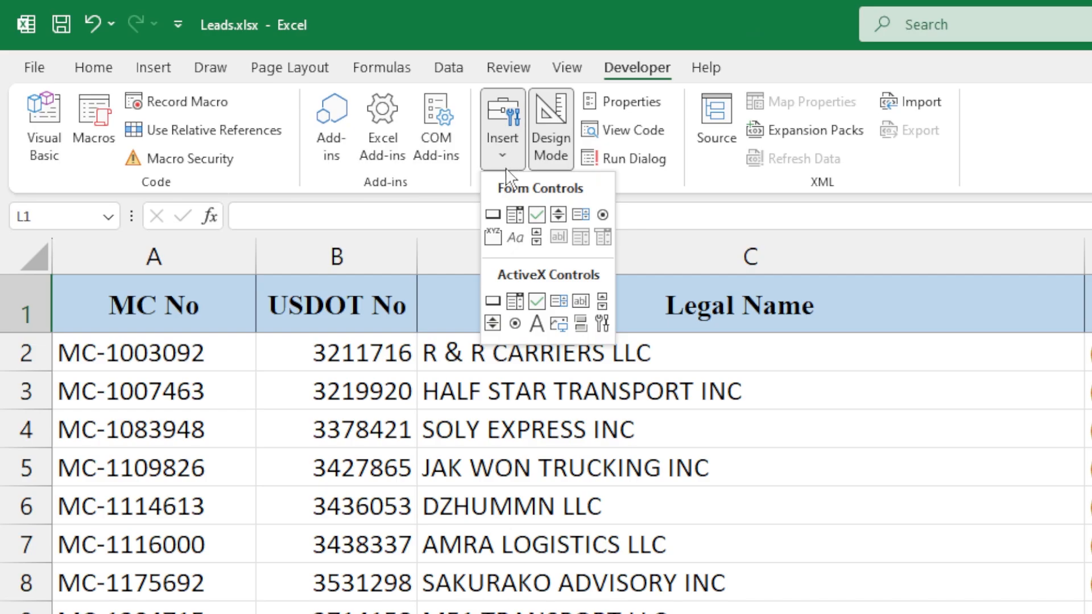
left_click(582, 301)
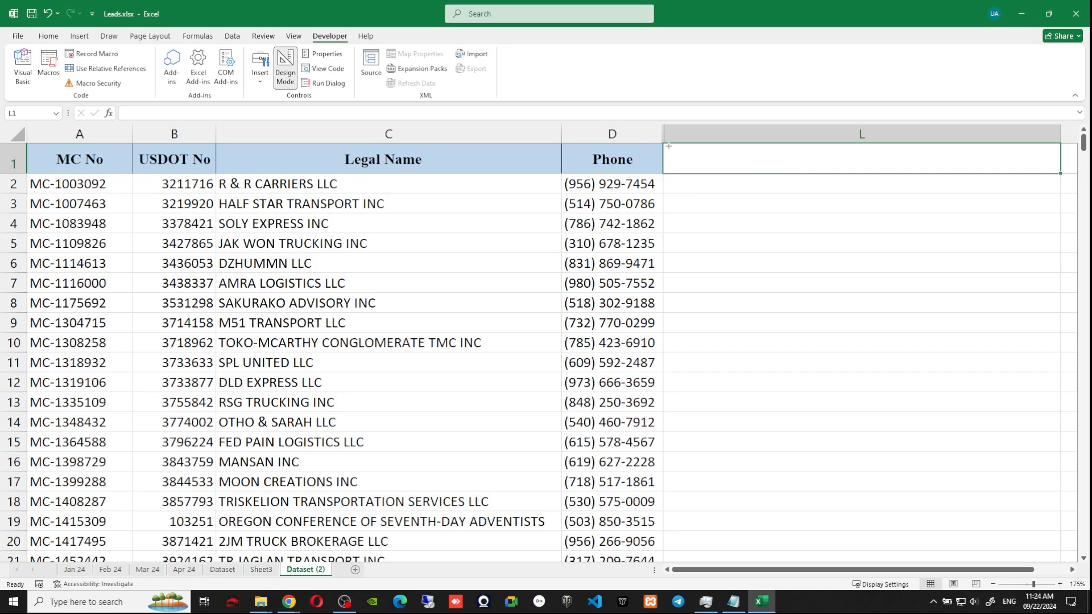
Draw TextBox1 across cell L1 and set its LinkedCell property to L1.
mouse_move(664, 144)
left_mouse_down()
mouse_move(779, 175)
mouse_move(1060, 173)
left_mouse_up()
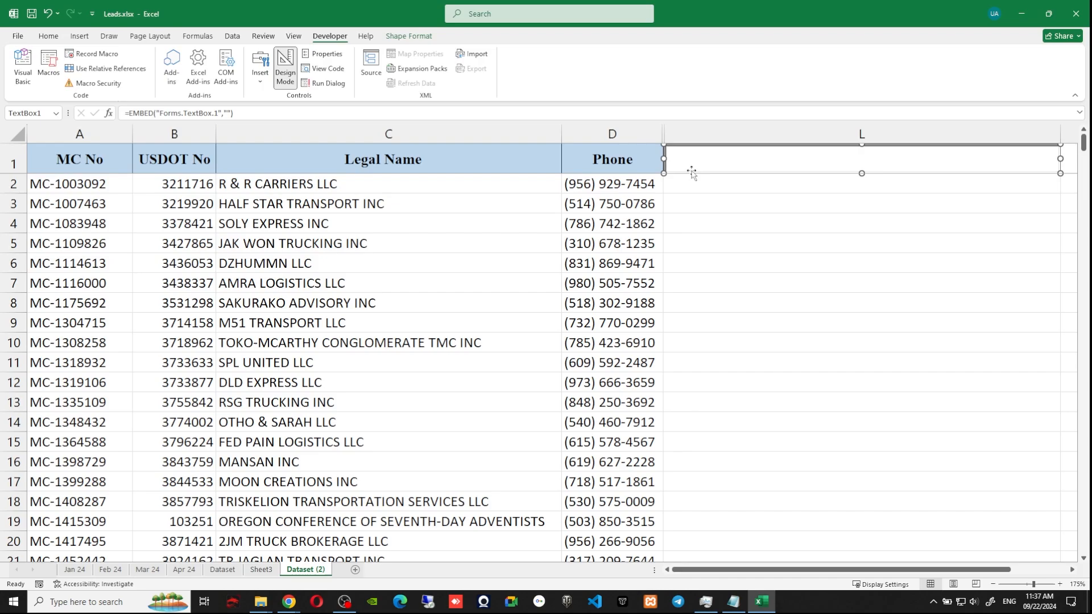
right_click(692, 172)
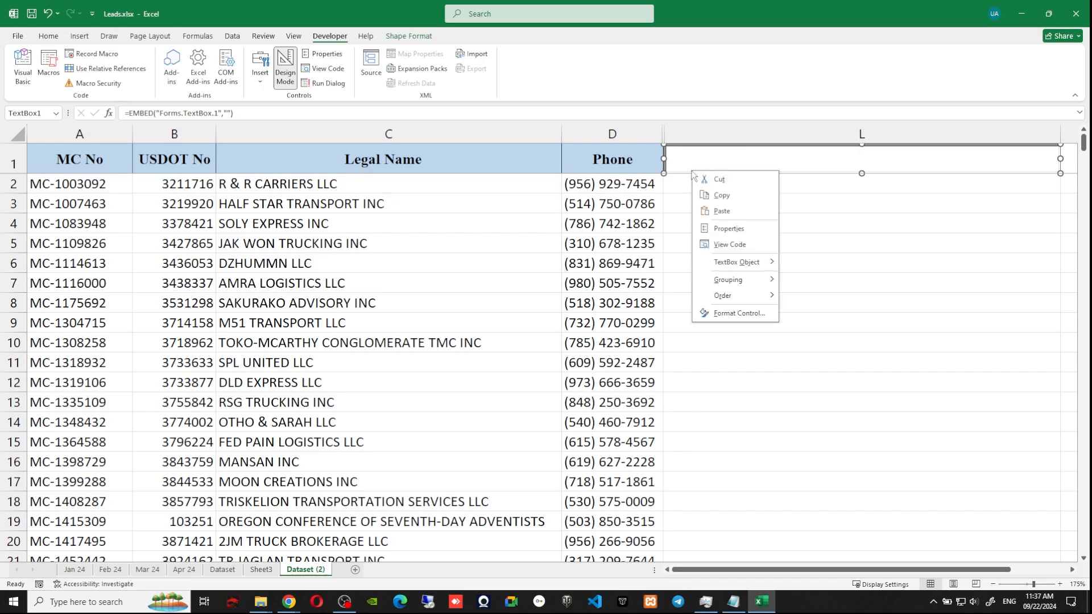
left_click(724, 229)
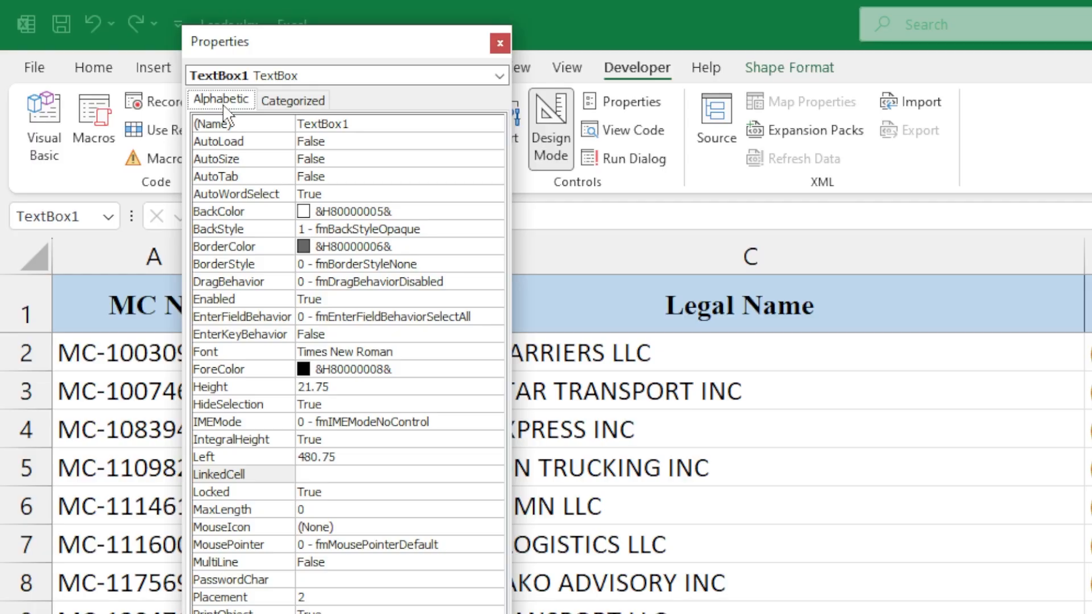
left_click(231, 475)
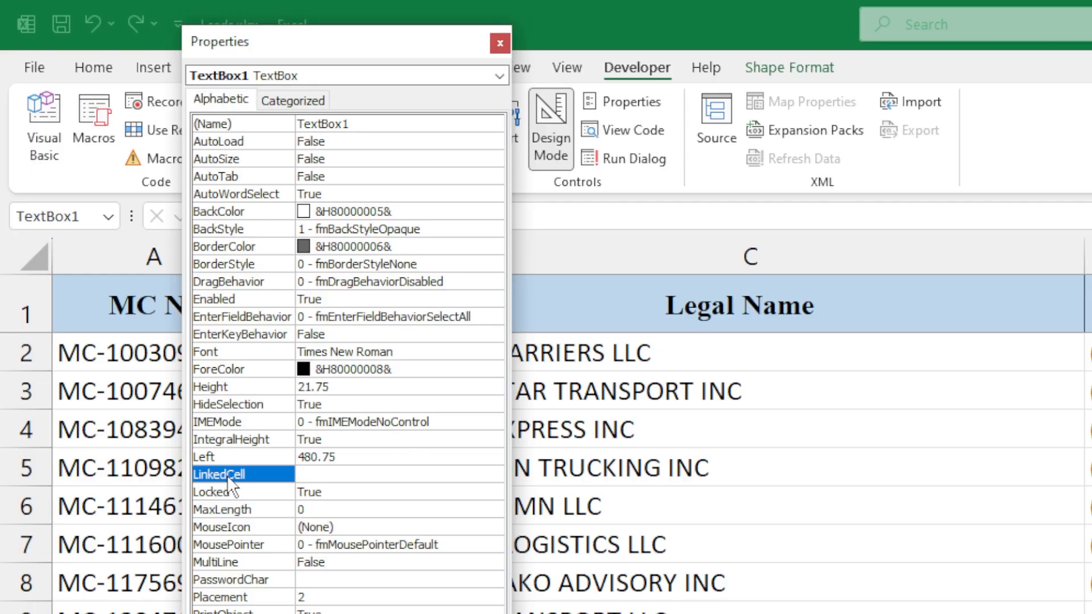
left_click(326, 476)
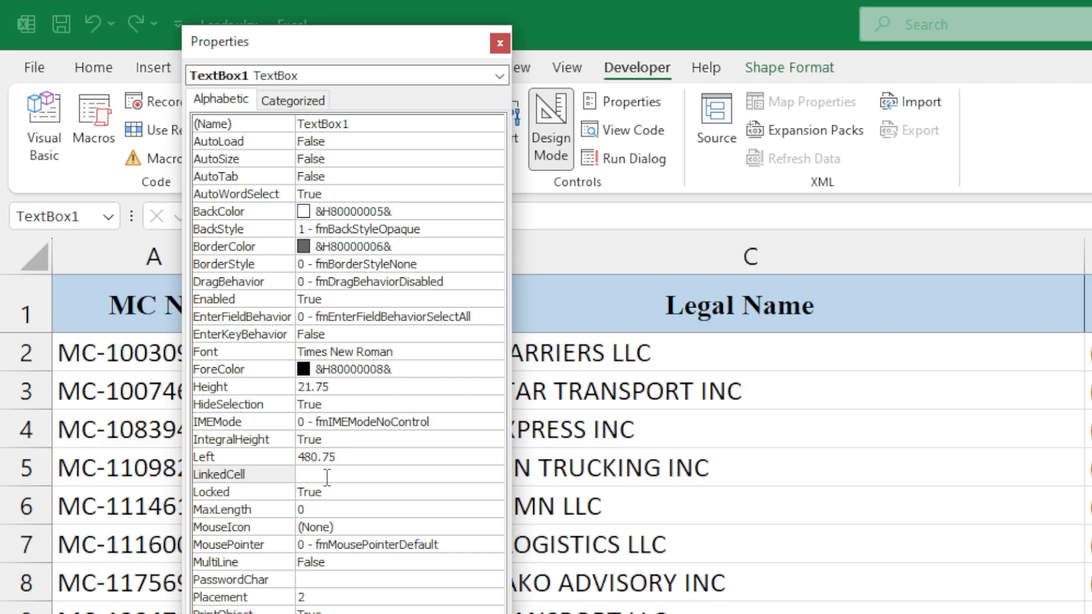
type("L1")
key("Return")
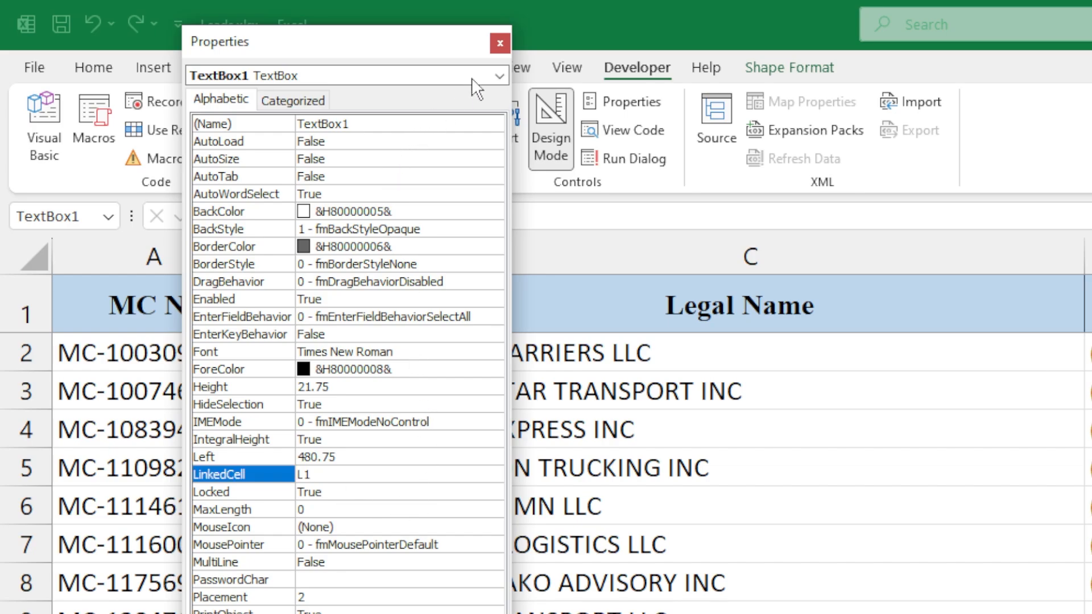
Close the Properties window, turn off Design Mode, and select columns A through D.
left_click(500, 44)
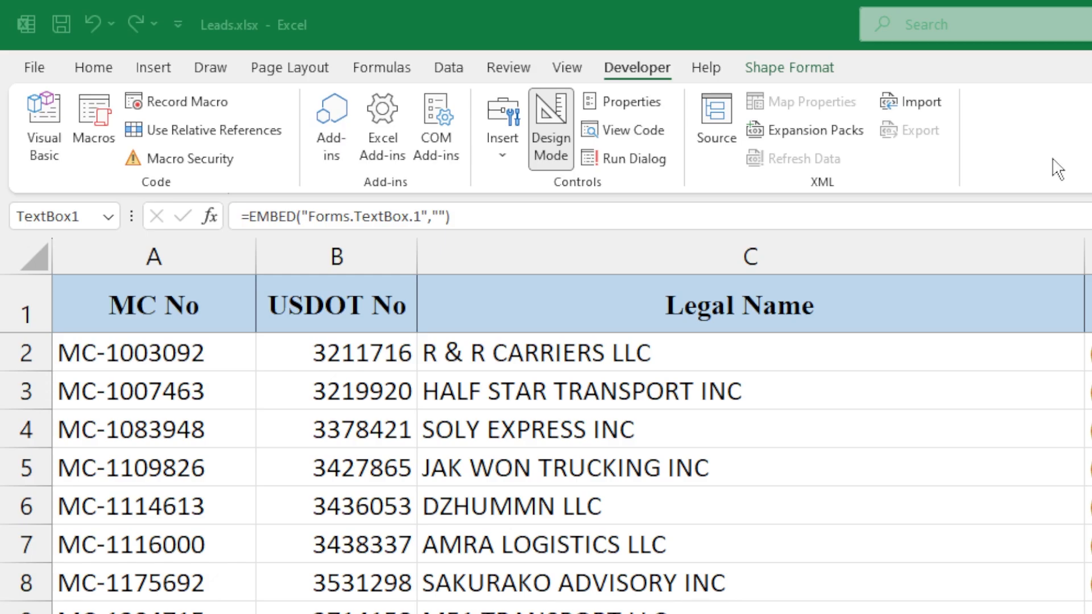
left_click(555, 148)
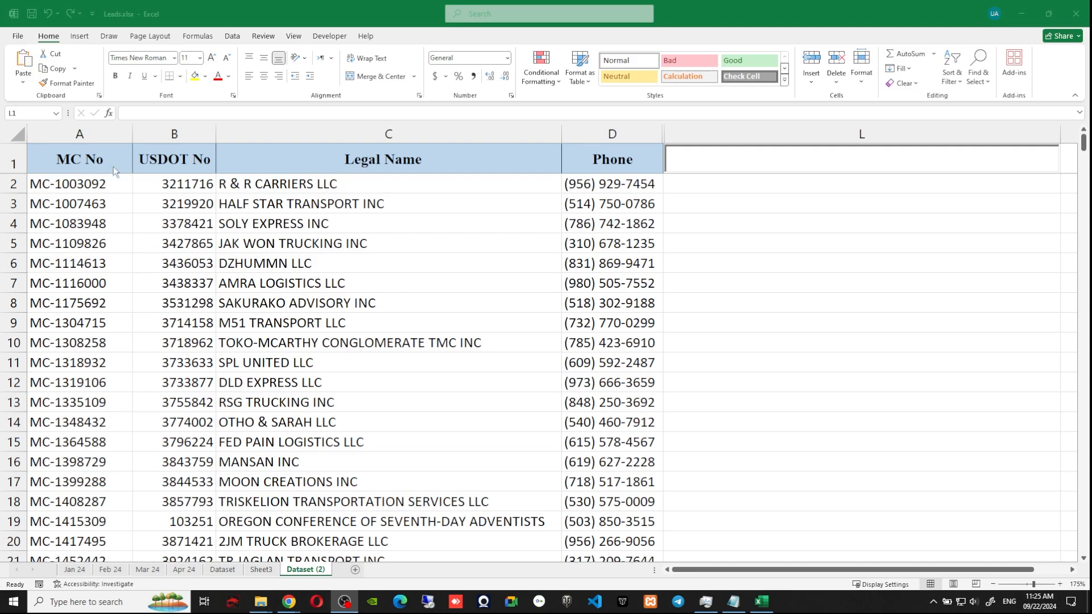
left_click(65, 133)
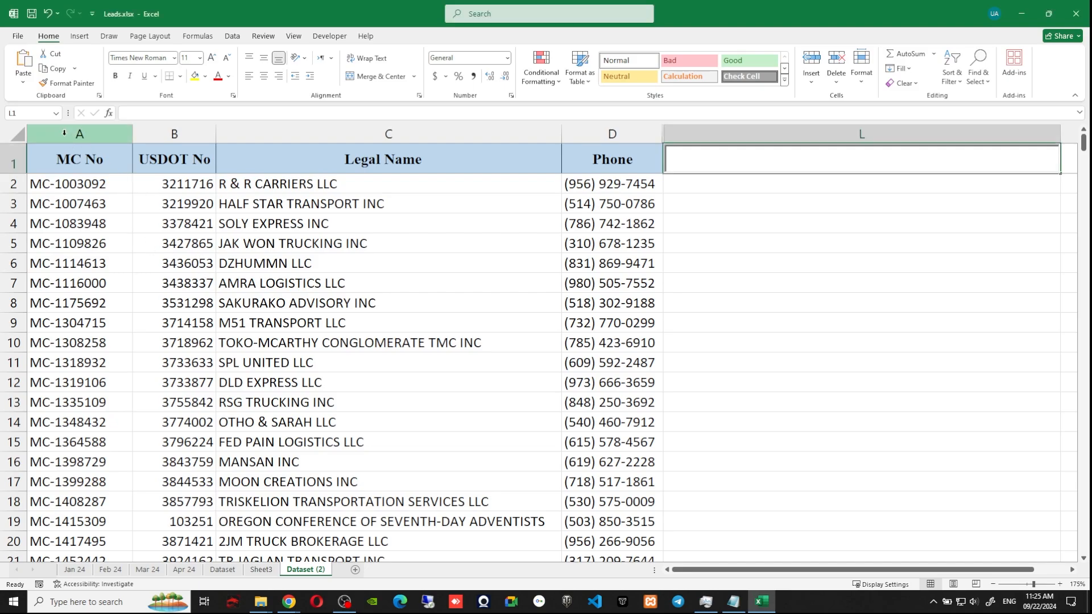
left_click_drag(64, 133, 586, 139)
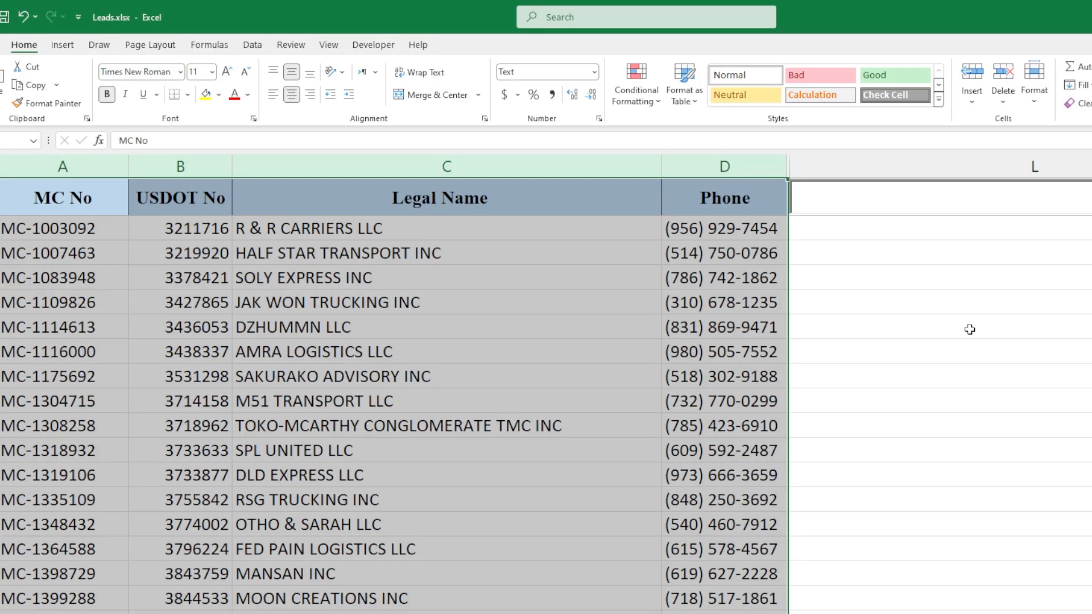
Create a new conditional formatting rule using 'Use a formula to determine which cells to format'.
left_click(634, 98)
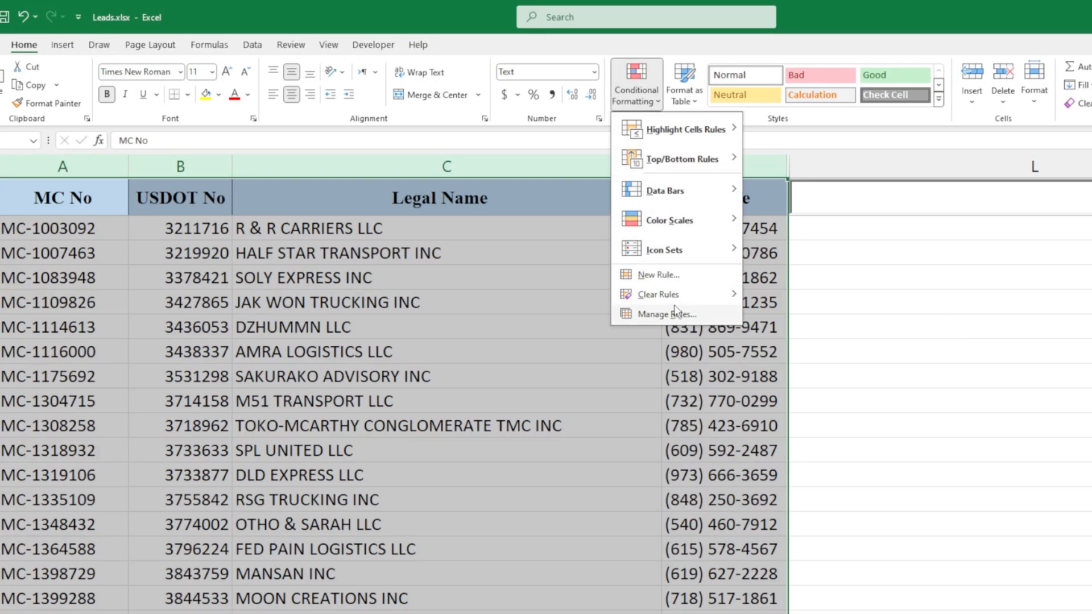
left_click(653, 276)
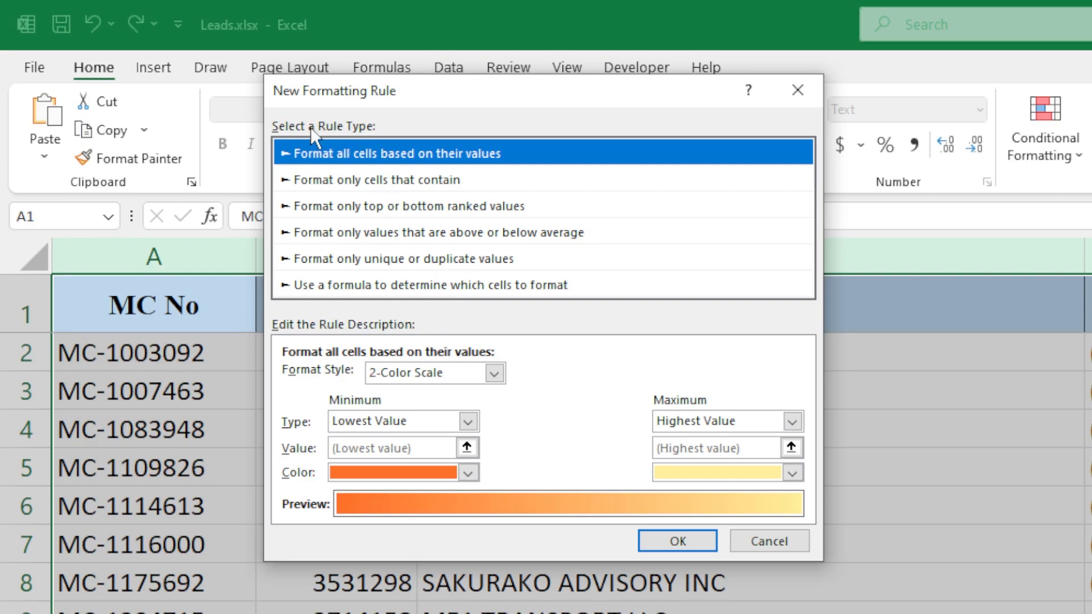
left_click(473, 287)
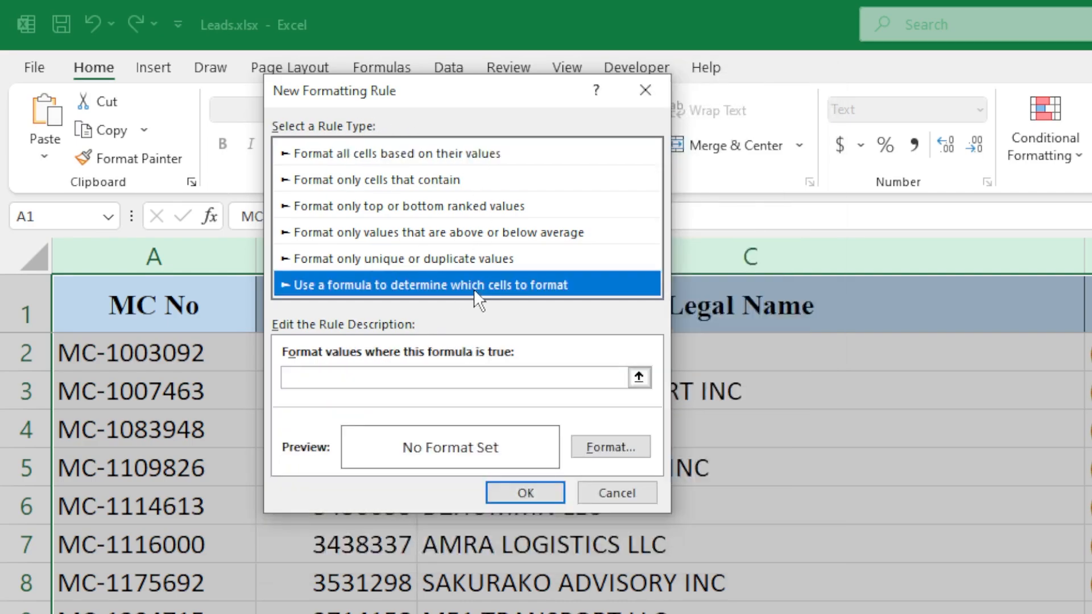
left_click(416, 374)
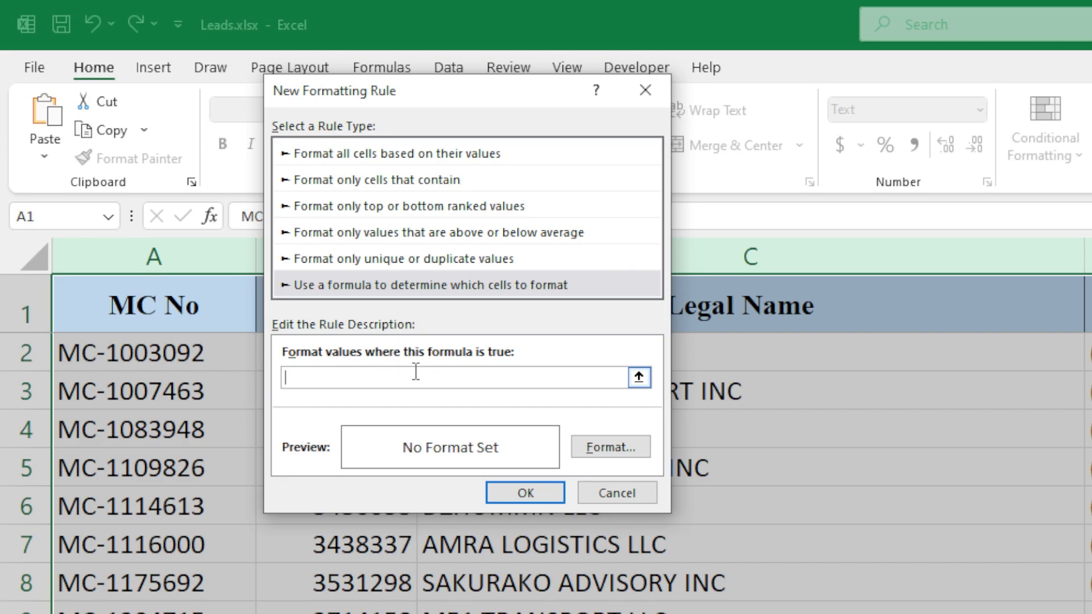
Enter the rule formula =AND(SEARCH($L$1,A1),$L$1<>"").
type("=AND(SEARCH($L$1")
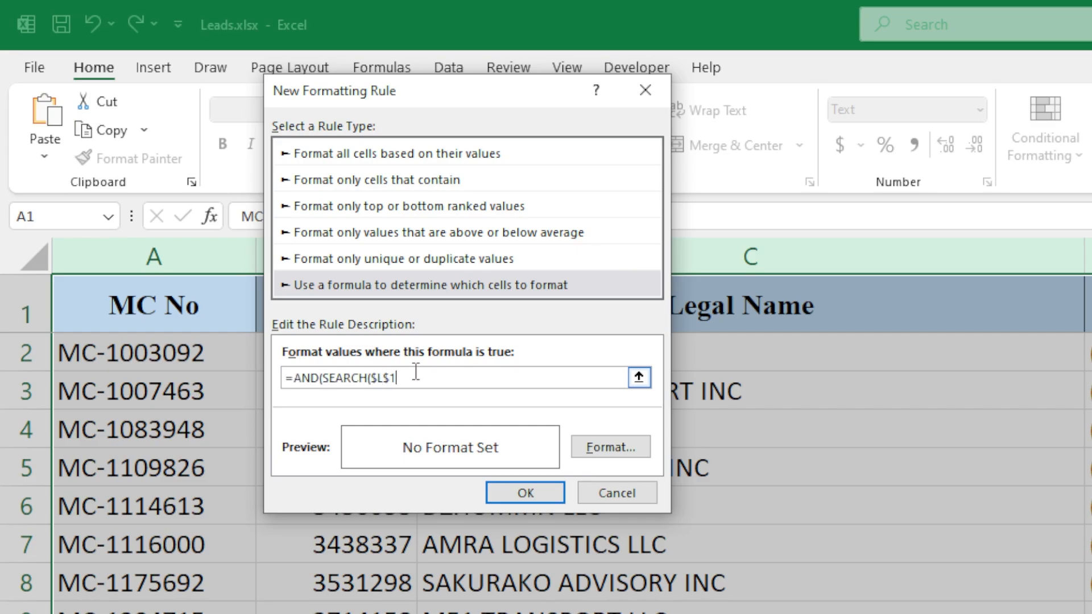
type(",A1),$L$1<>\"\")")
Set the rule's format to a light gold fill and apply the highlight rule.
left_click(601, 446)
left_click_drag(1062, 191, 662, 109)
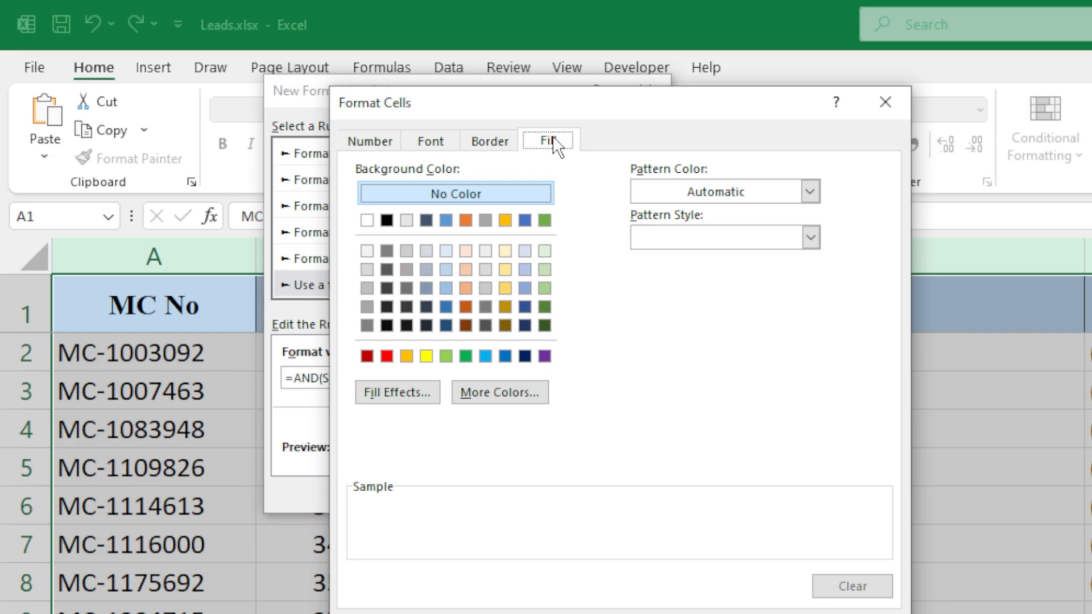
left_click(505, 270)
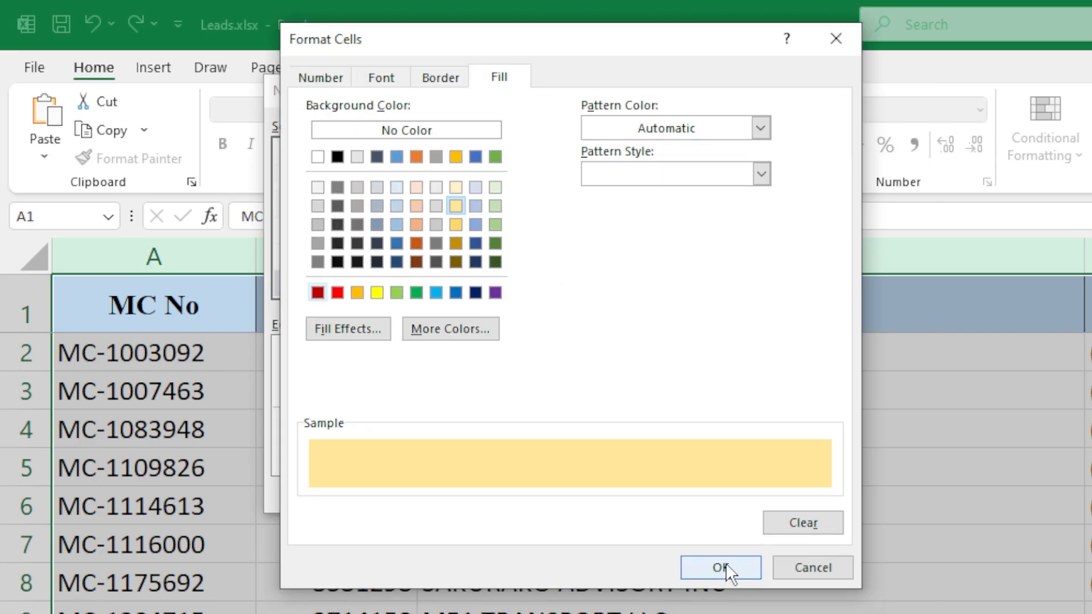
left_click(722, 567)
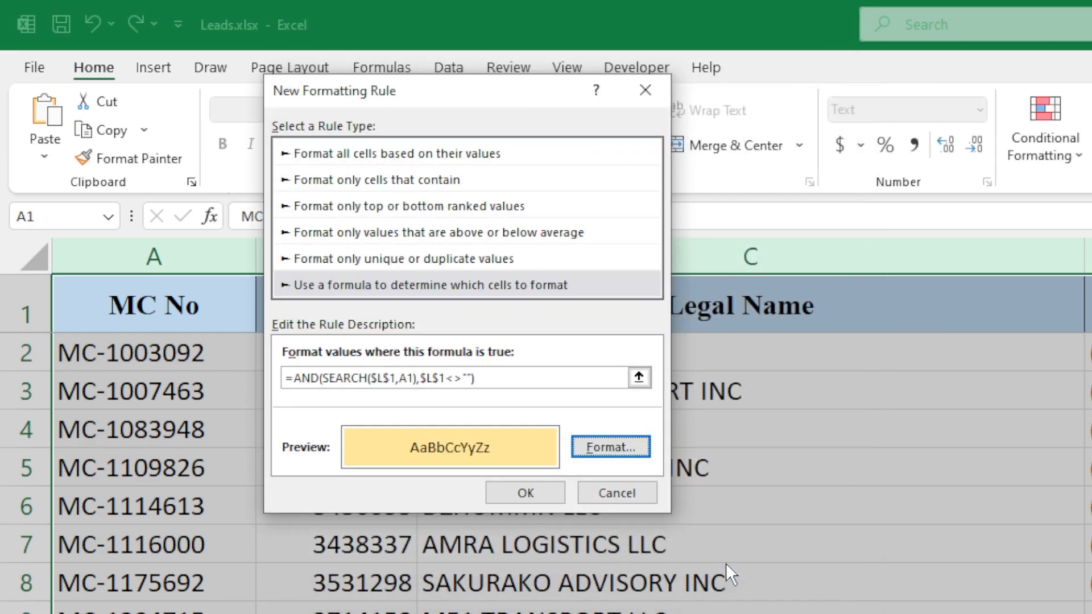
left_click(526, 494)
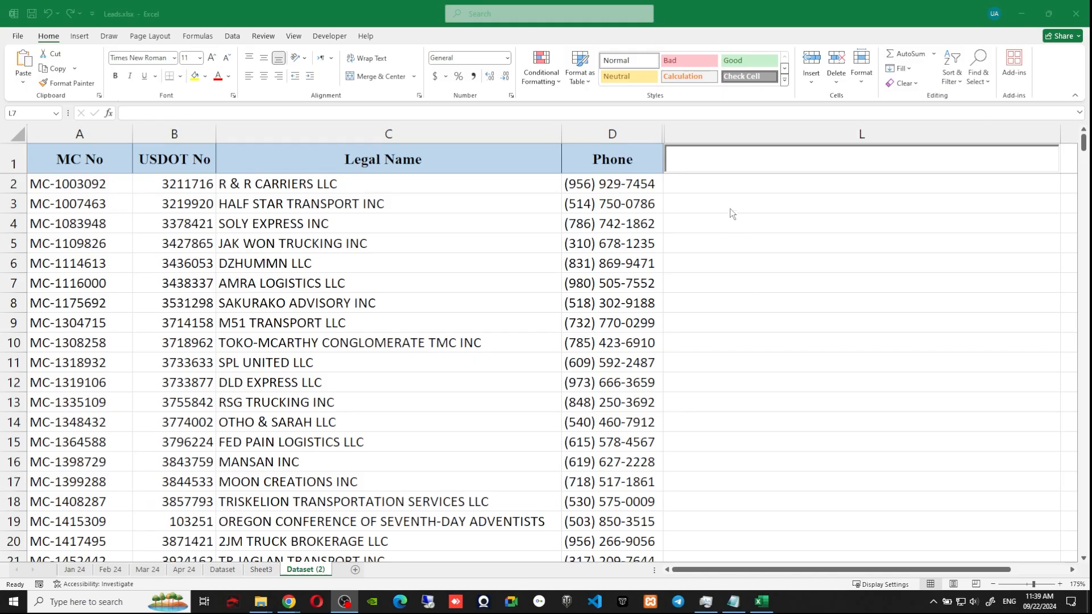
left_click(722, 166)
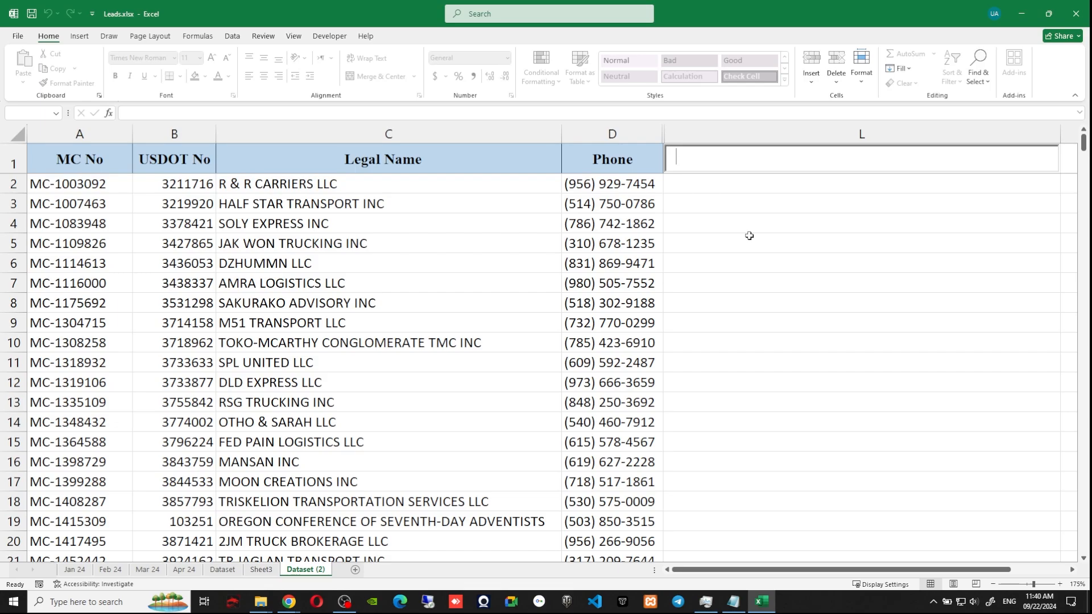
type("trans")
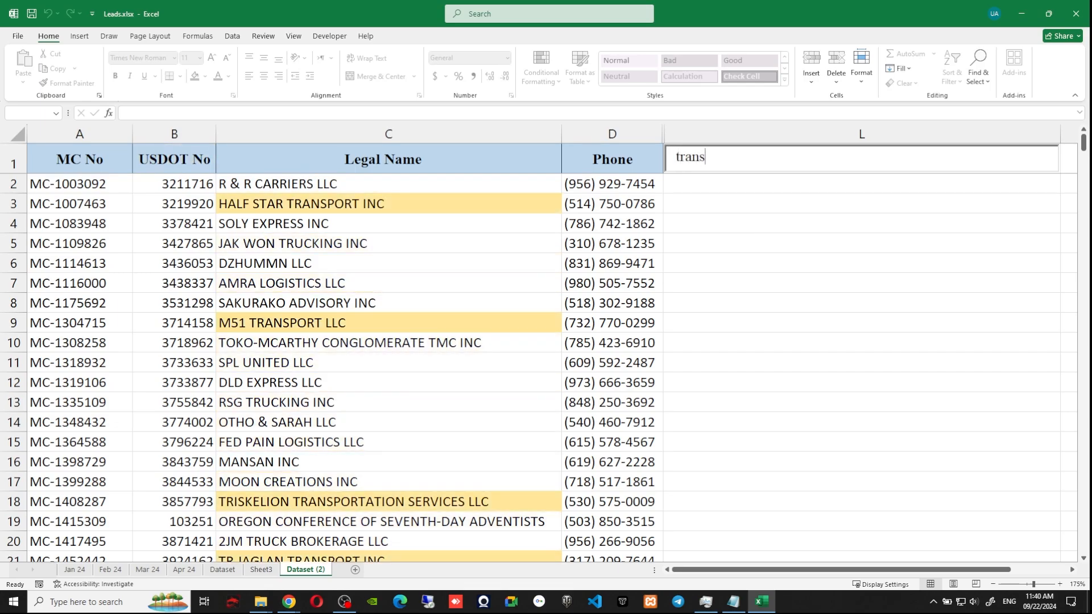
type("port")
key("ctrl+BackSpace")
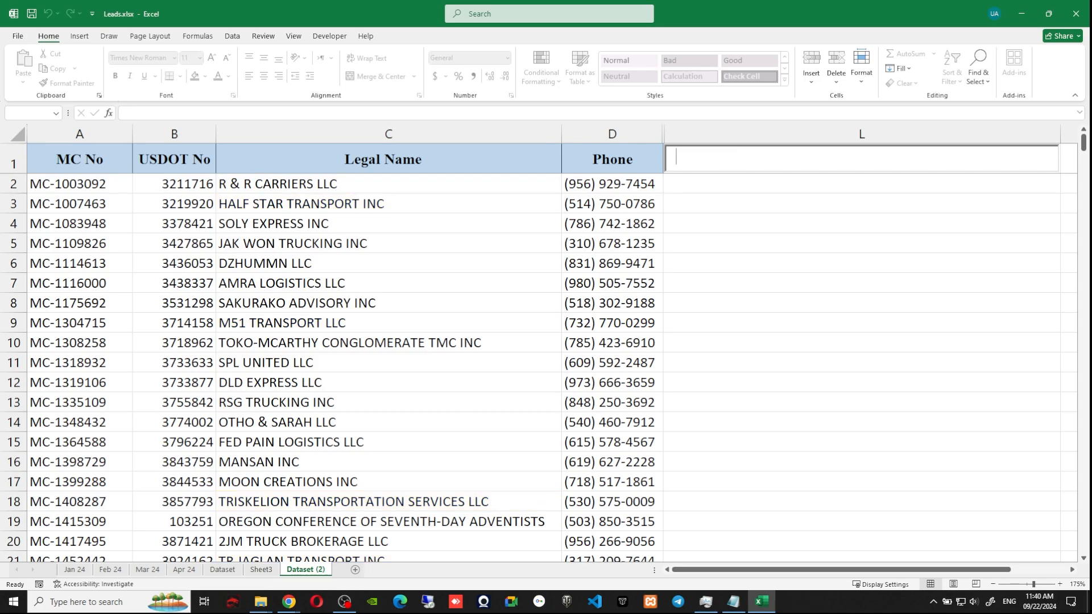
type("toko")
key("BackSpace")
key("BackSpace")
key("BackSpace")
key("BackSpace")
type("518")
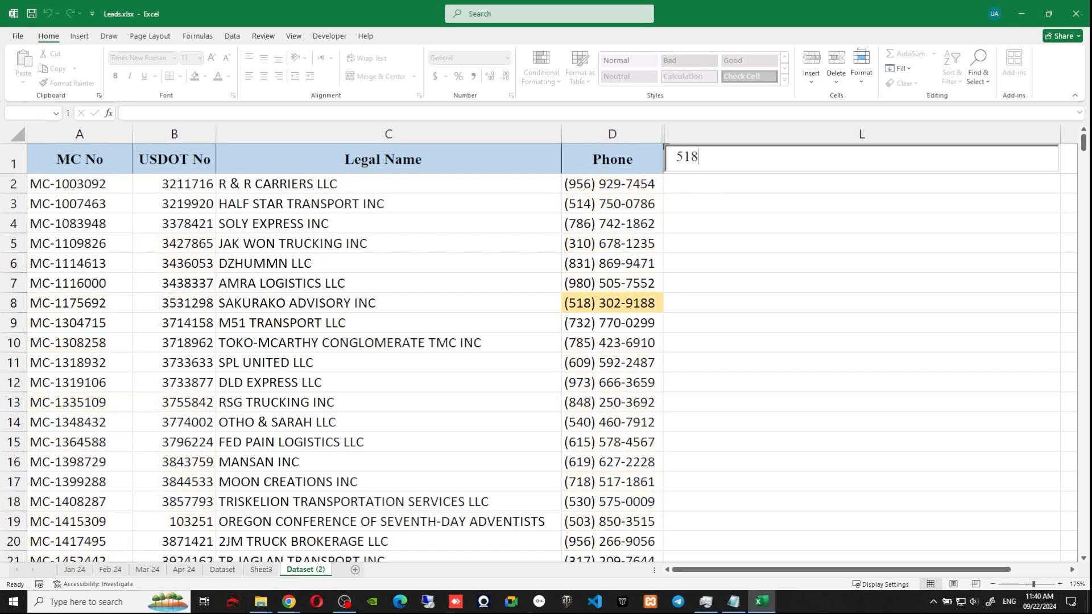
key("BackSpace")
key("BackSpace")
key("BackSpace")
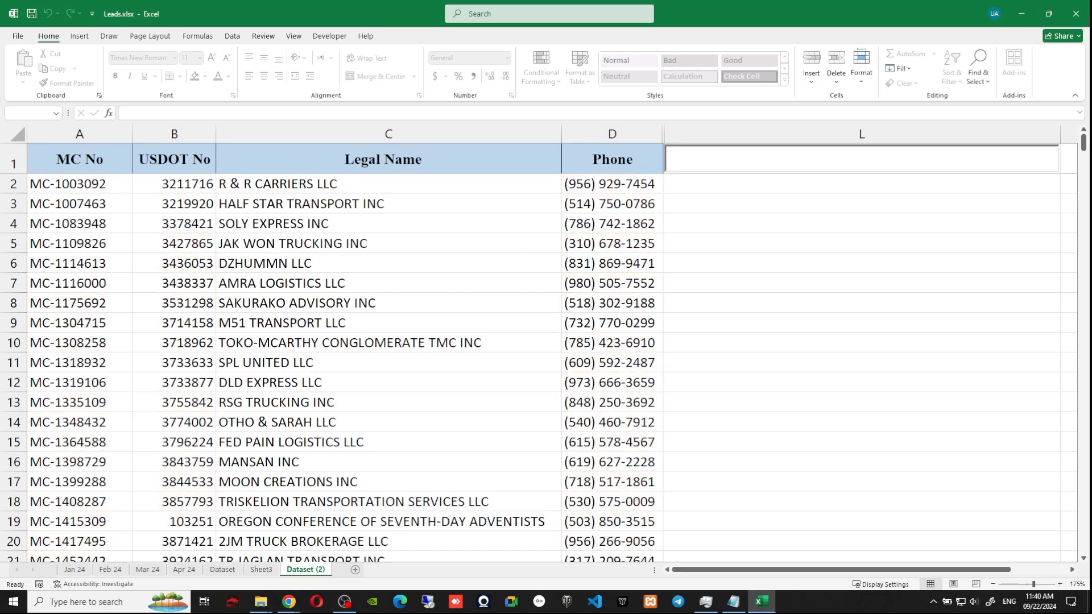
type("110")
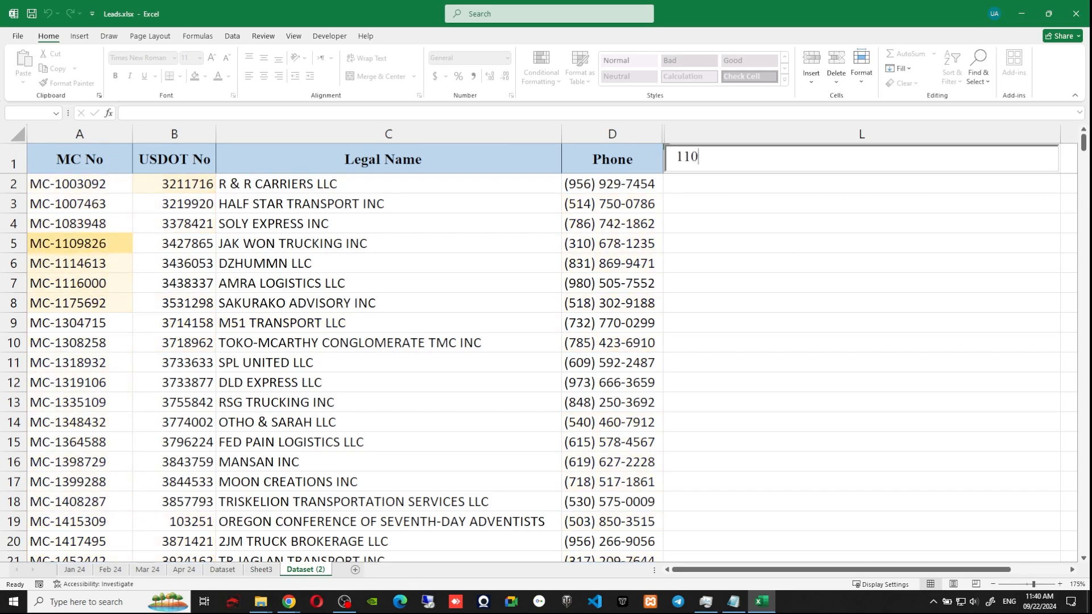
type("98")
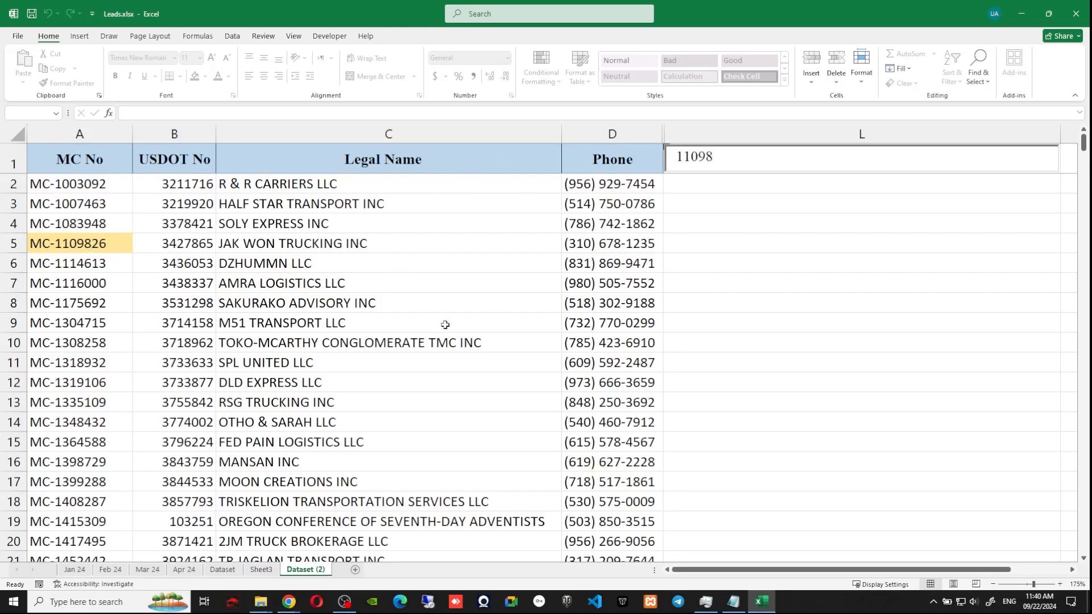
key("BackSpace")
key("BackSpace")
key("BackSpace")
key("BackSpace")
key("BackSpace")
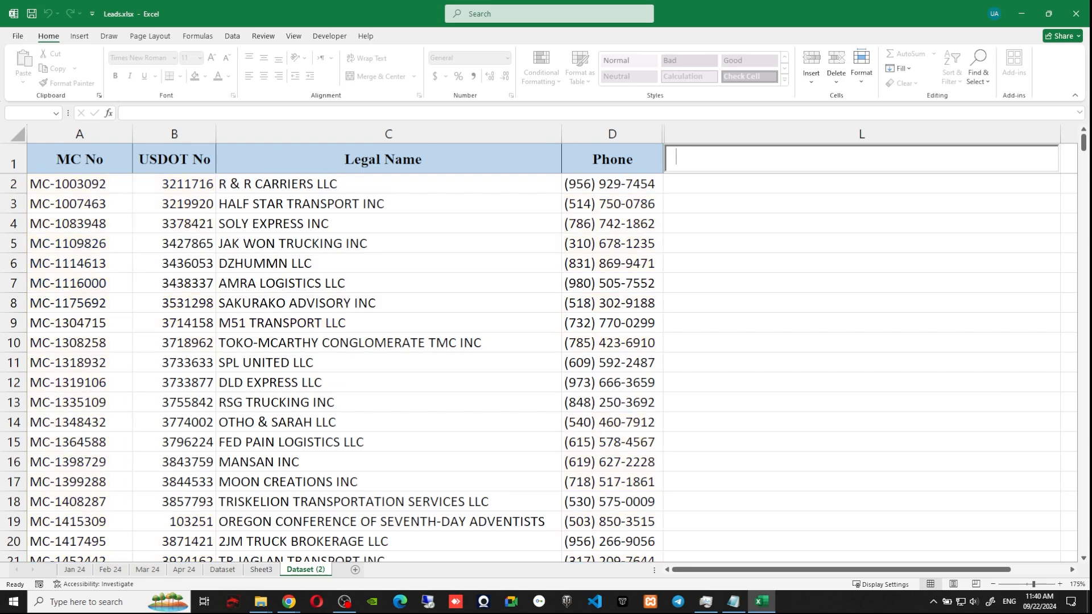
type("343605")
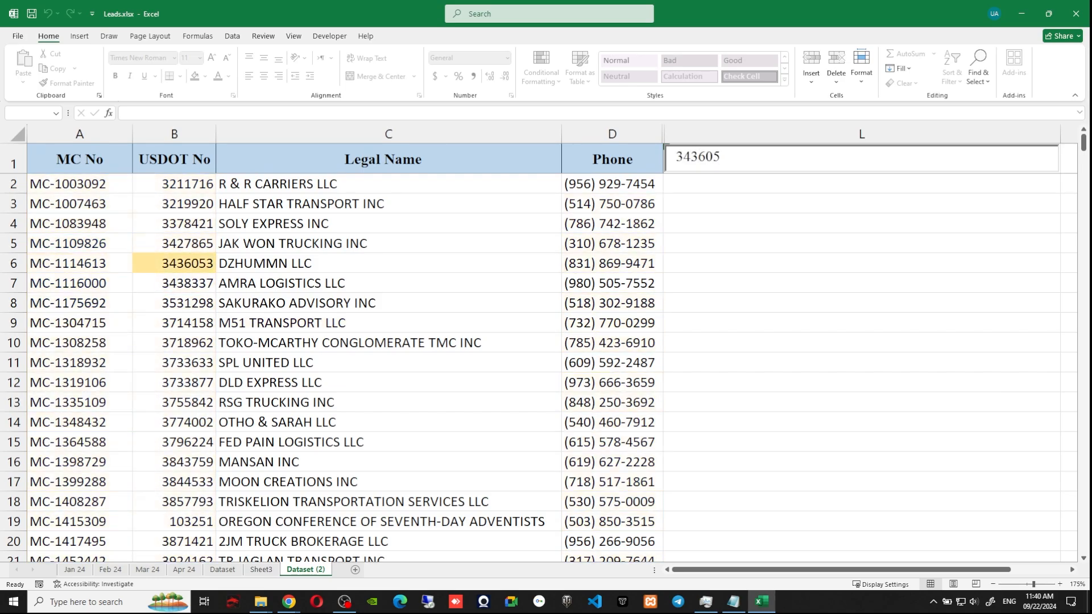
key("BackSpace")
key("BackSpace")
key("BackSpace")
key("BackSpace")
key("BackSpace")
key("BackSpace")
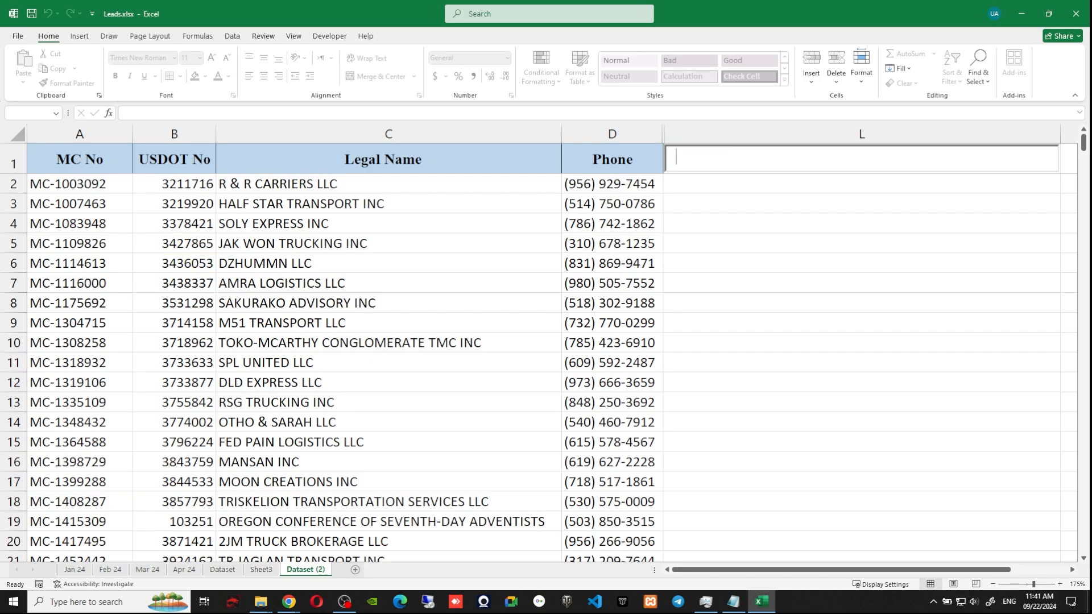